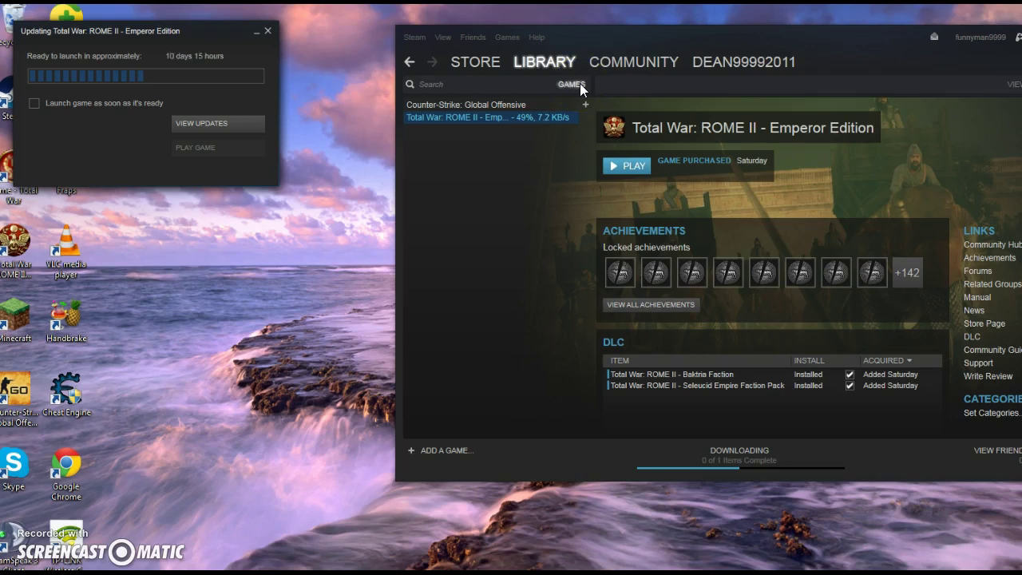
# Open the download settings and look through the available download regions, leaving UK - London selected.
pyautogui.click(418, 36)
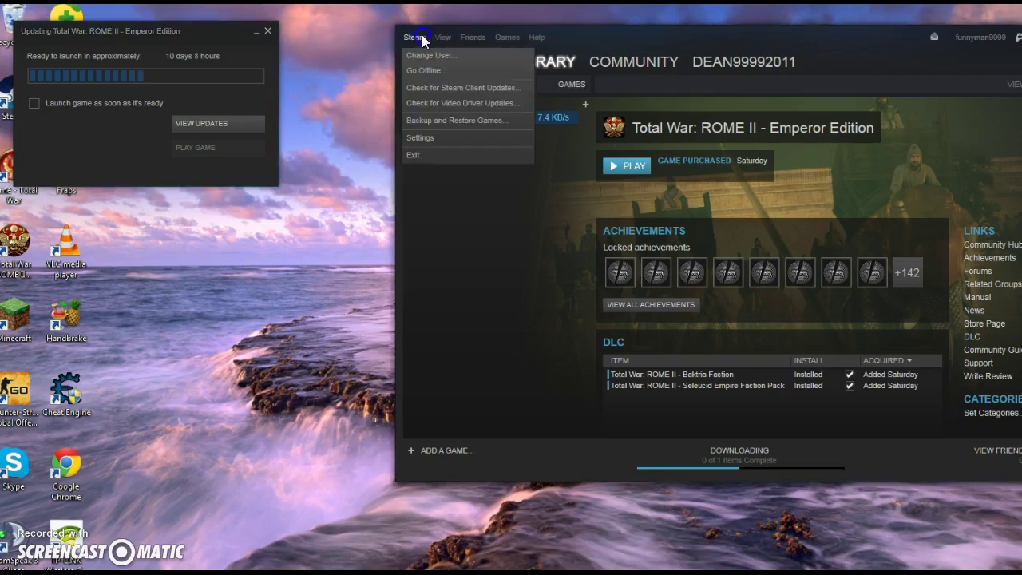
pyautogui.click(428, 137)
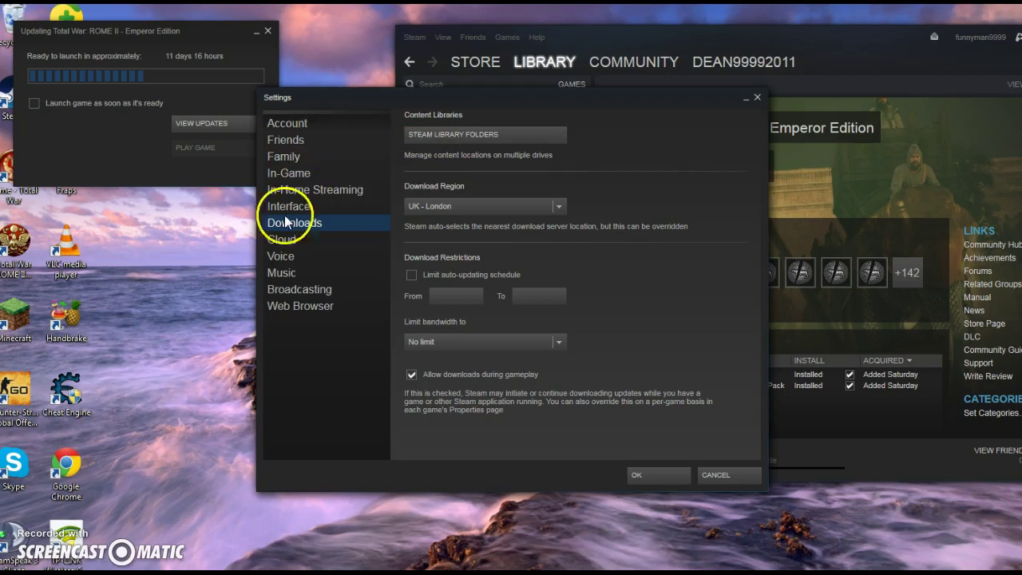
pyautogui.click(342, 226)
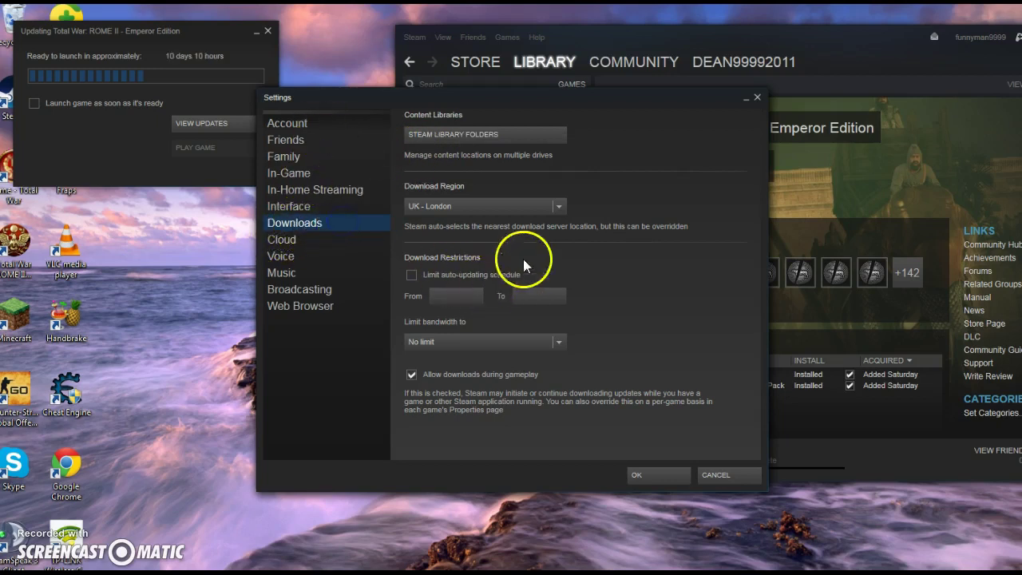
pyautogui.click(560, 205)
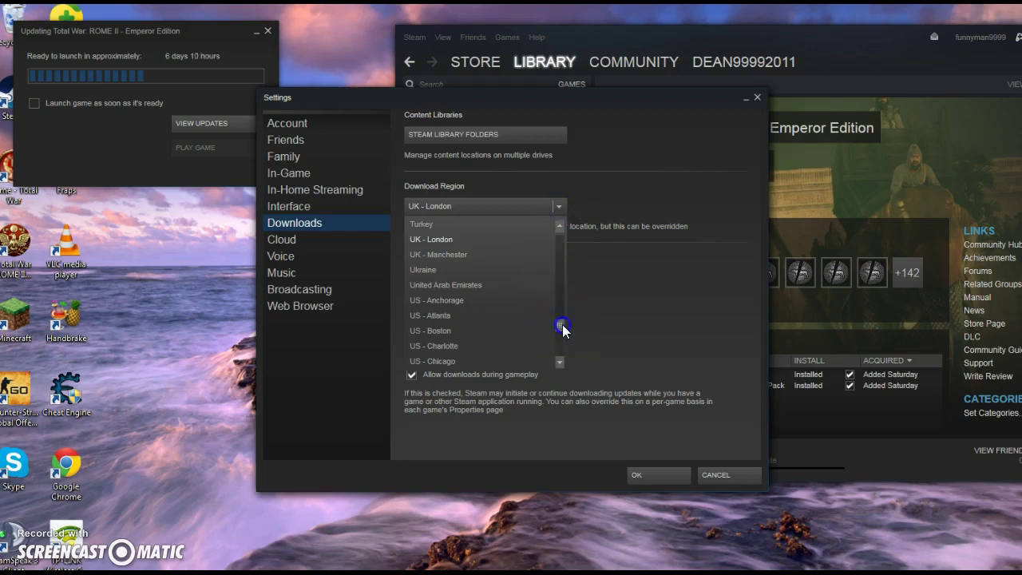
pyautogui.scroll(2, 563, 327)
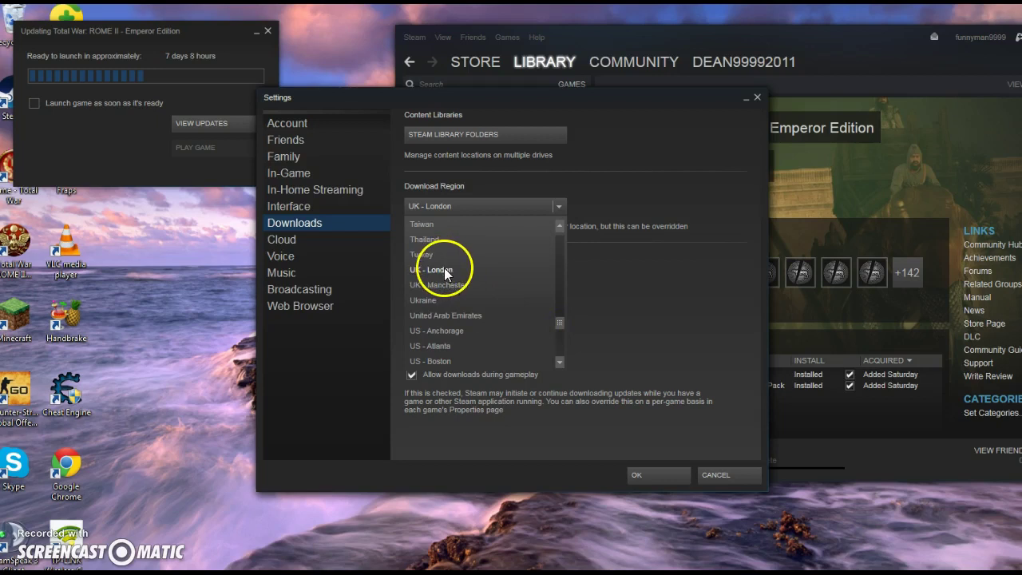
pyautogui.click(685, 289)
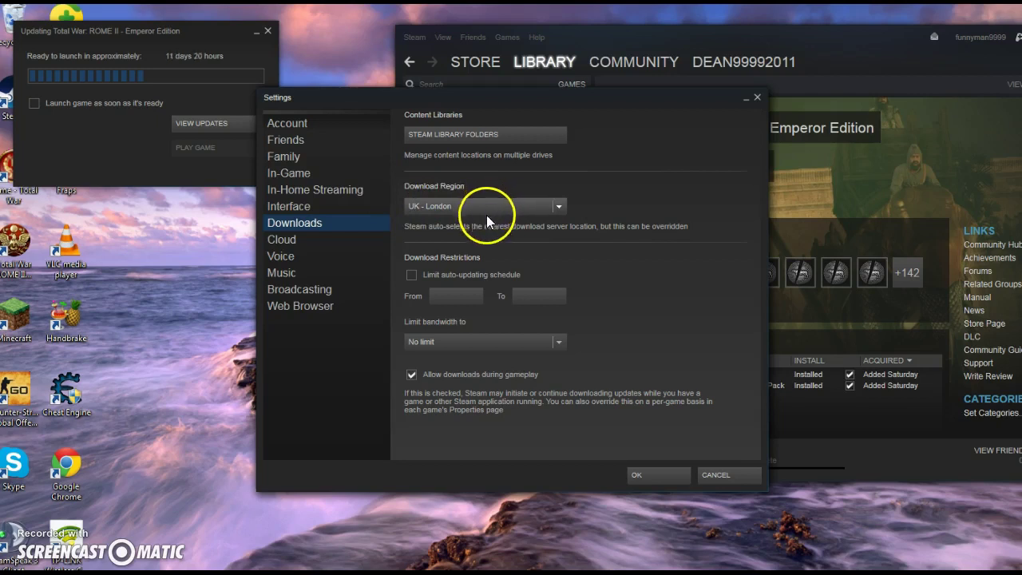
# Check the bandwidth limit choices, keep No limit, and confirm the download settings.
pyautogui.click(562, 345)
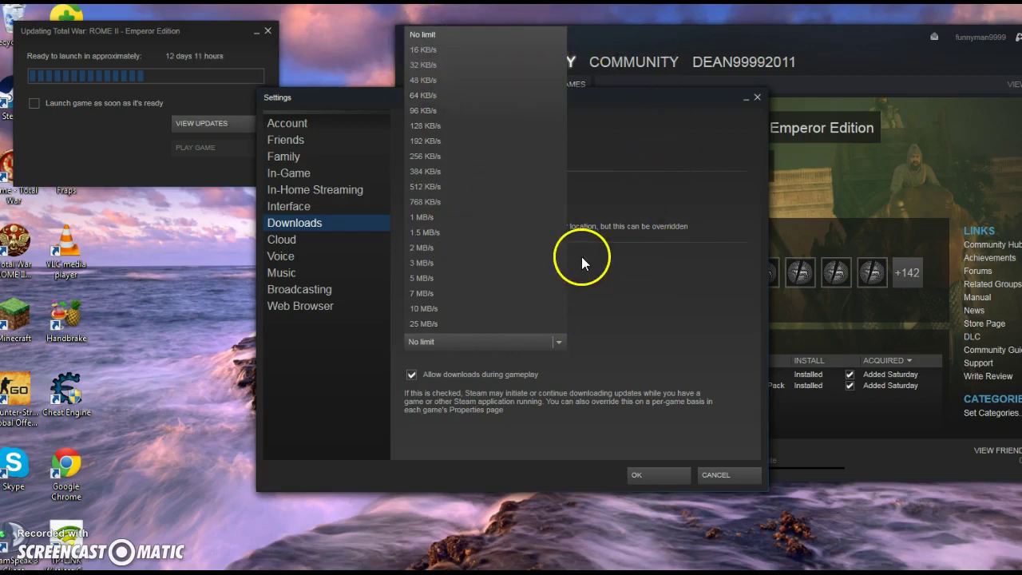
pyautogui.click(652, 319)
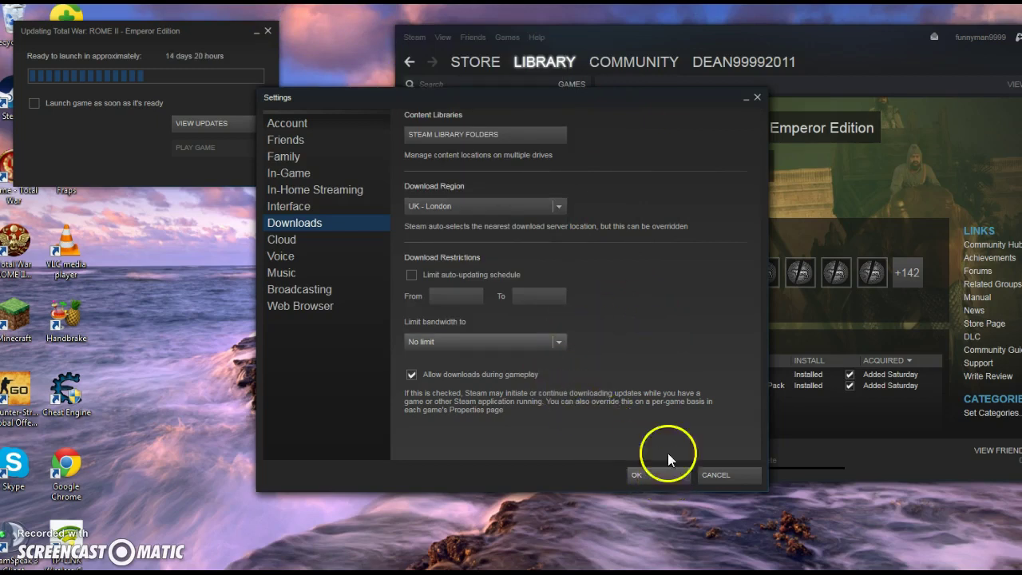
pyautogui.click(519, 206)
pyautogui.click(519, 206)
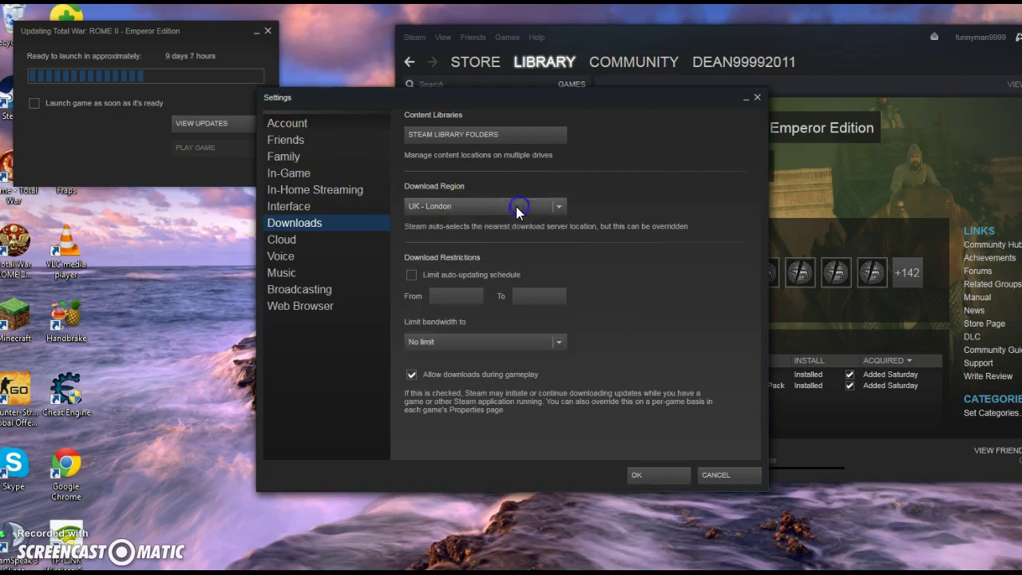
pyautogui.click(550, 342)
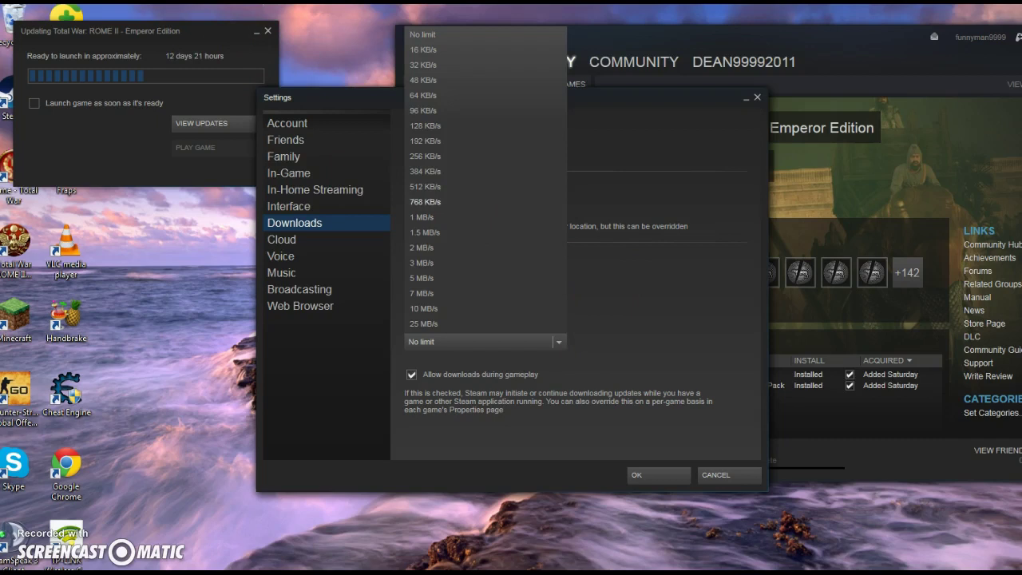
pyautogui.click(693, 333)
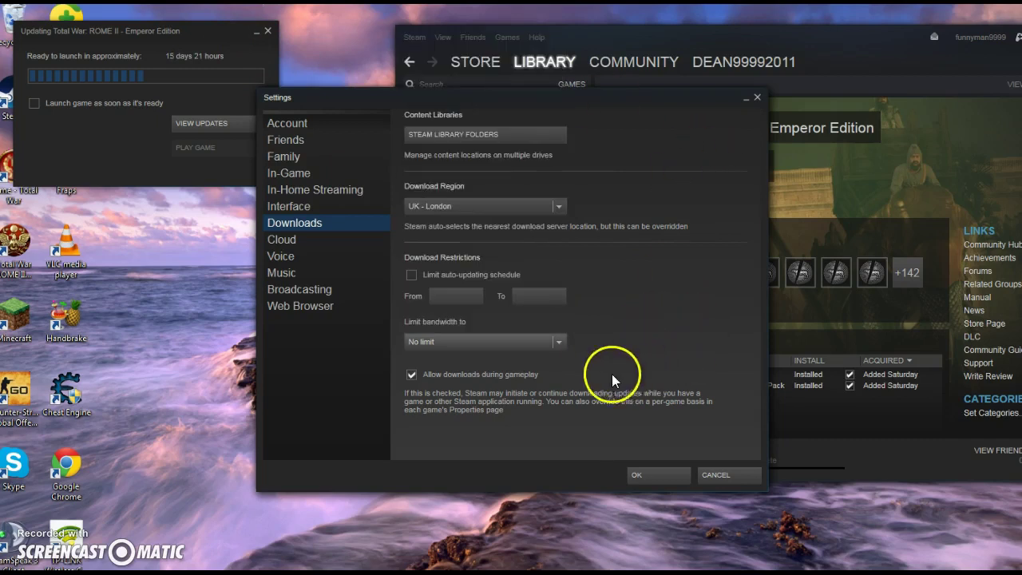
pyautogui.click(653, 479)
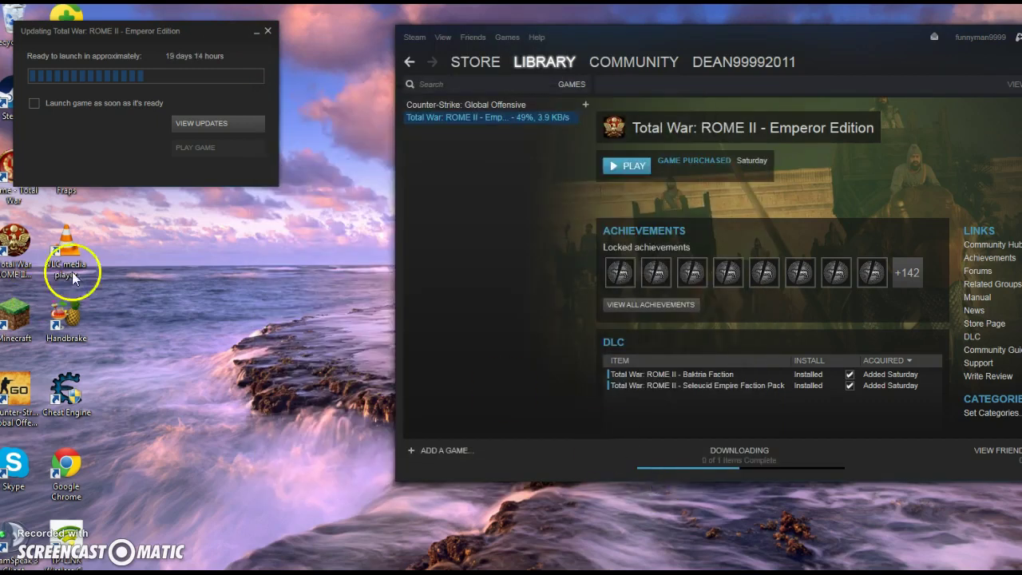
# Reposition the Total War: ROME II update window and the game library window on the desktop, side by side.
pyautogui.click(482, 246)
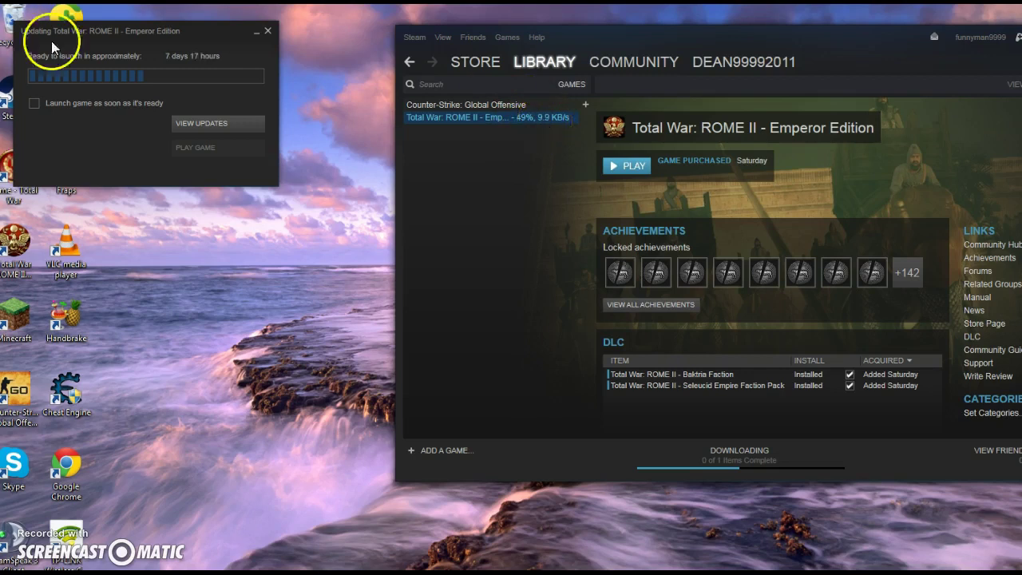
pyautogui.moveTo(208, 35); pyautogui.dragTo(268, 85)
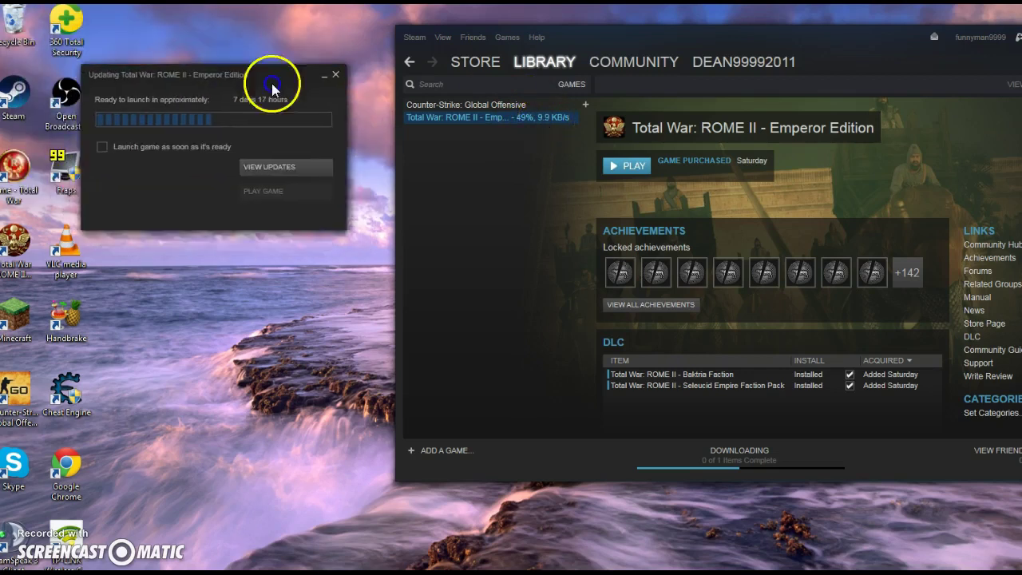
pyautogui.moveTo(869, 67); pyautogui.dragTo(803, 70)
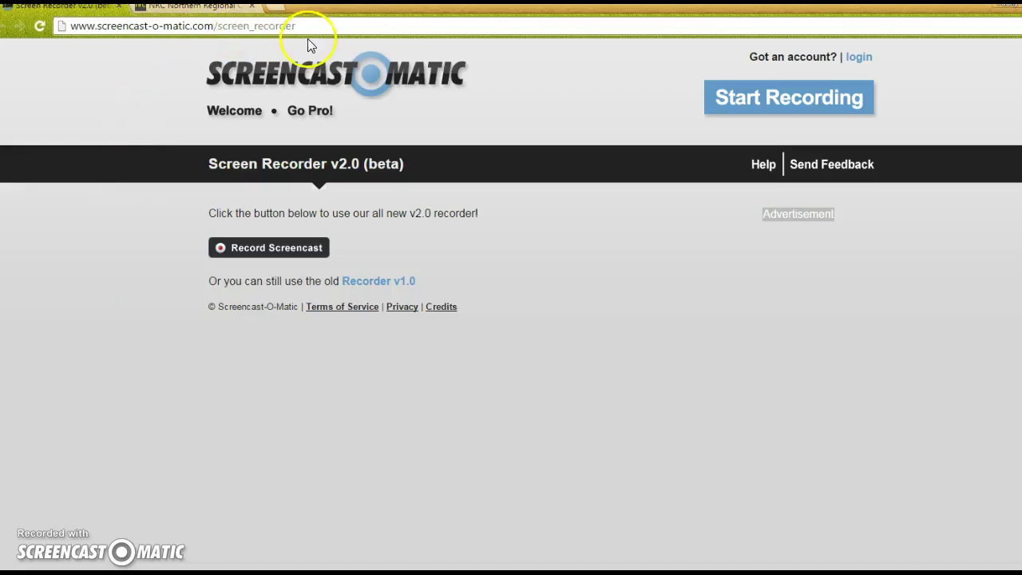
pyautogui.click(267, 27)
pyautogui.write('http://cheatengine.org/index.php')
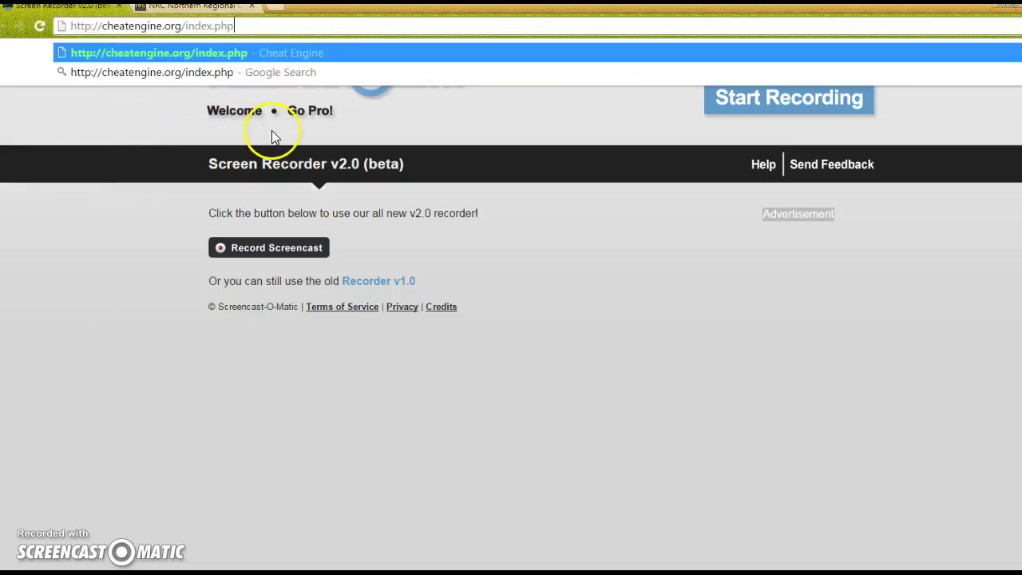
pyautogui.press('Return')
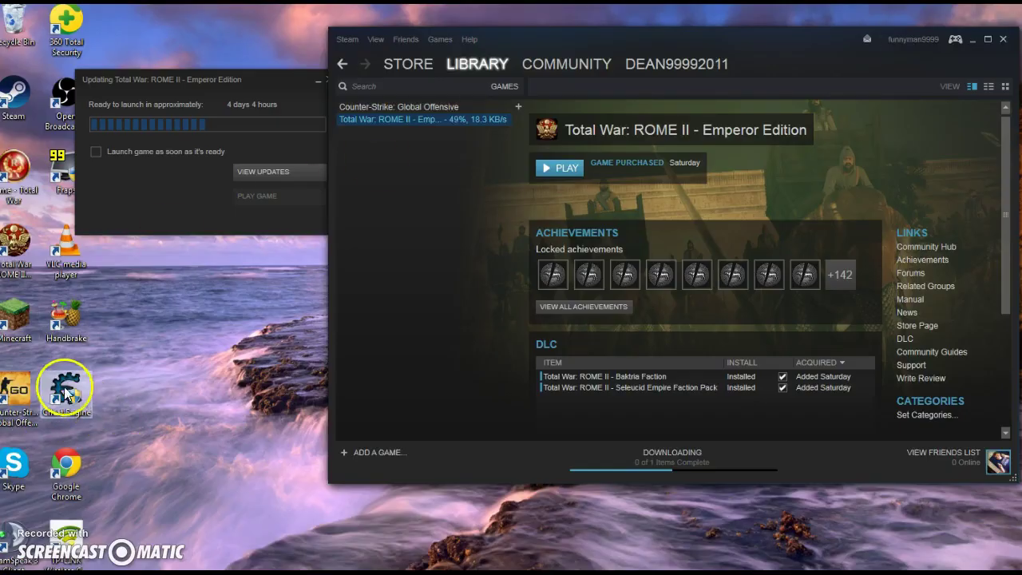
# Launch Cheat Engine from the desktop and dismiss the Steam update error dialog.
pyautogui.click(76, 392)
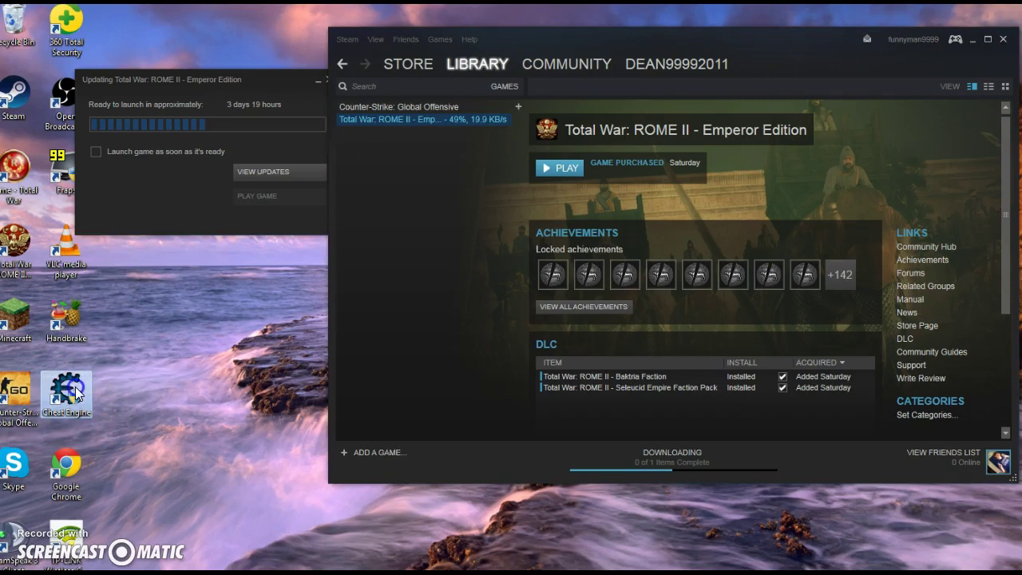
pyautogui.doubleClick(77, 389)
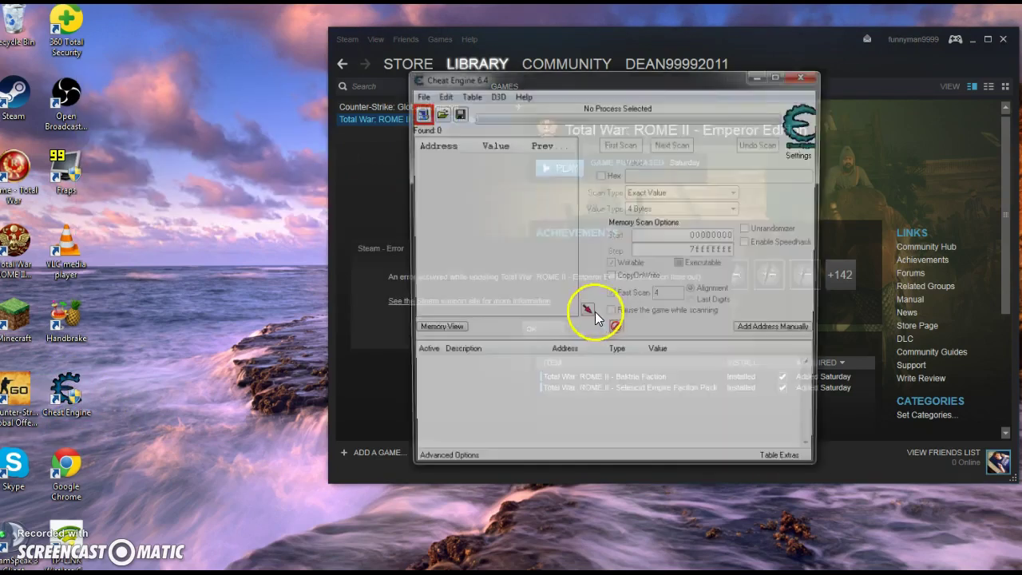
pyautogui.click(548, 327)
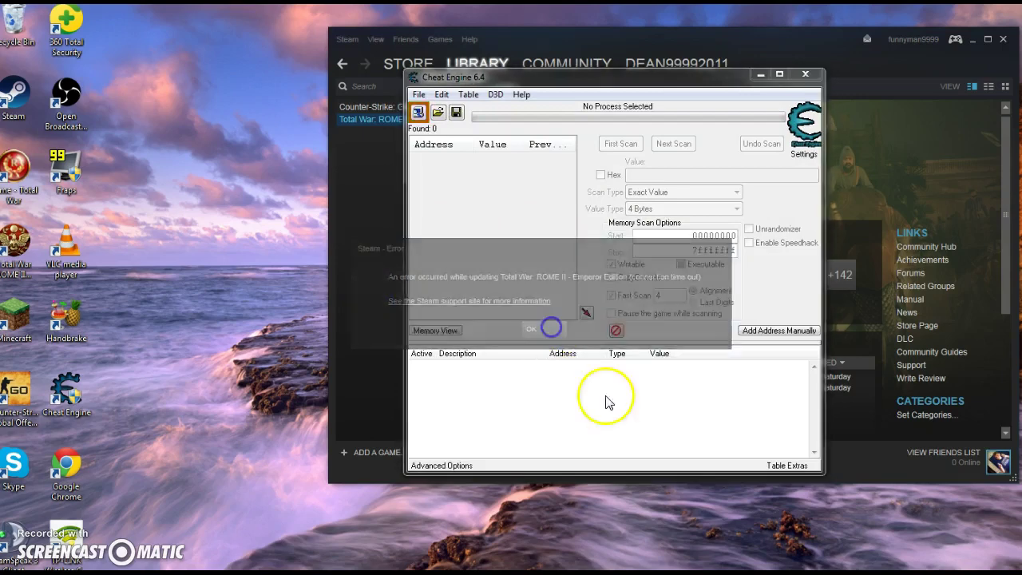
# Move the Cheat Engine window to the desktop's upper-left corner and enlarge it to cover most of the screen.
pyautogui.moveTo(498, 83); pyautogui.dragTo(383, 83)
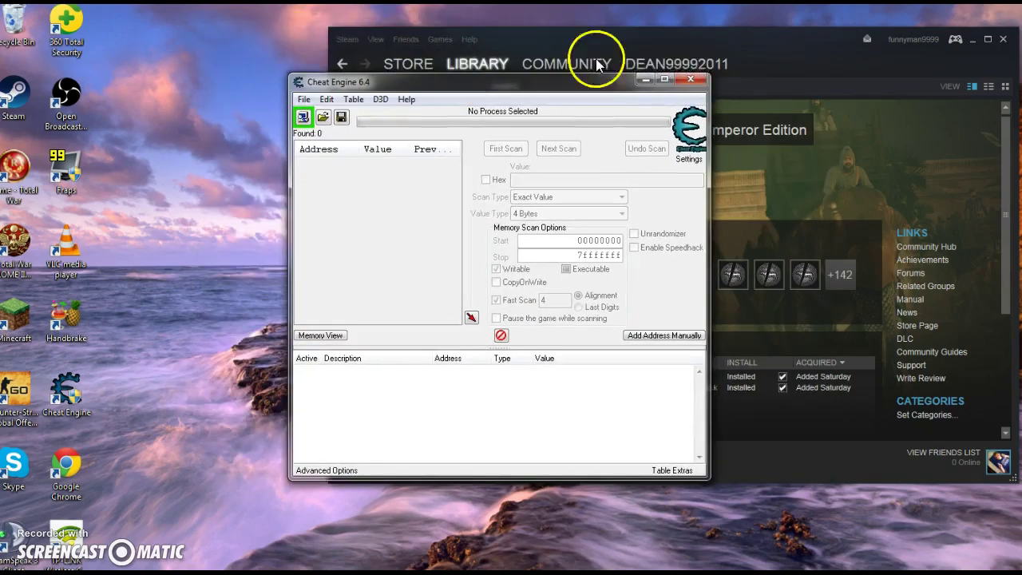
pyautogui.click(662, 77)
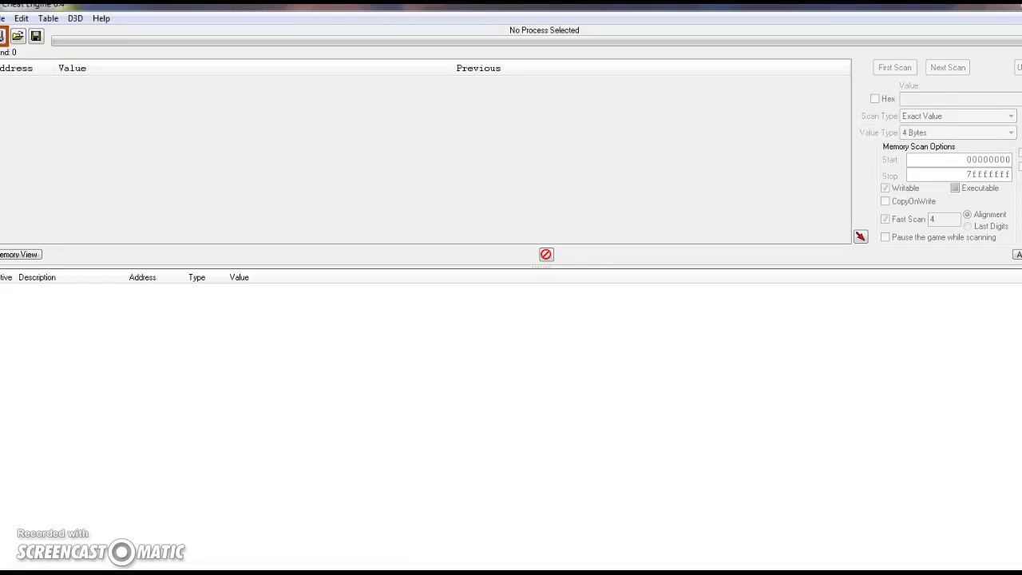
pyautogui.press('super+Down')
pyautogui.moveTo(484, 81); pyautogui.dragTo(208, 32)
pyautogui.moveTo(429, 428); pyautogui.dragTo(1007, 559)
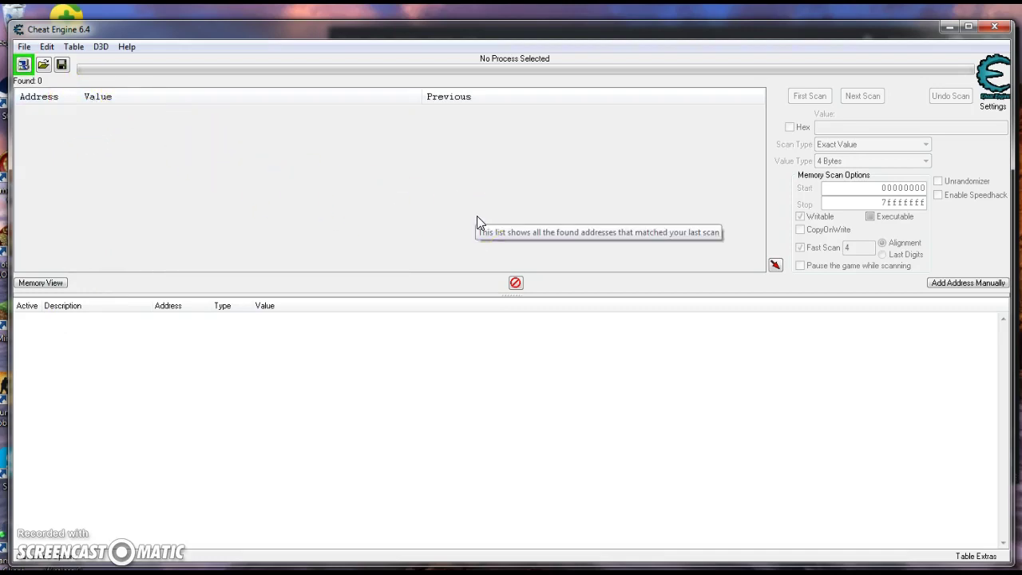
# Find Steam.exe in the list of running processes and open it as the target process.
pyautogui.click(24, 67)
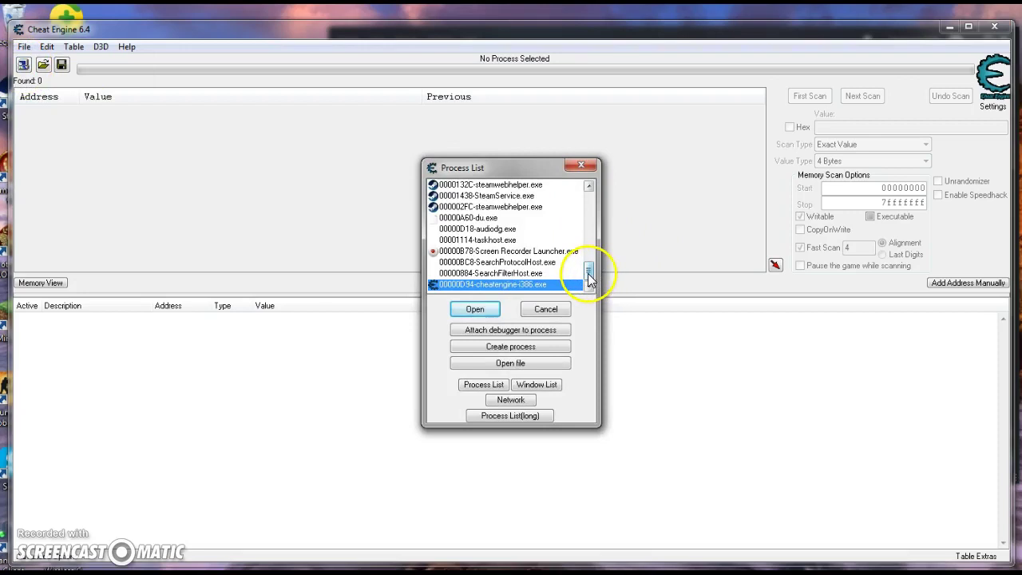
pyautogui.moveTo(587, 272); pyautogui.dragTo(564, 253)
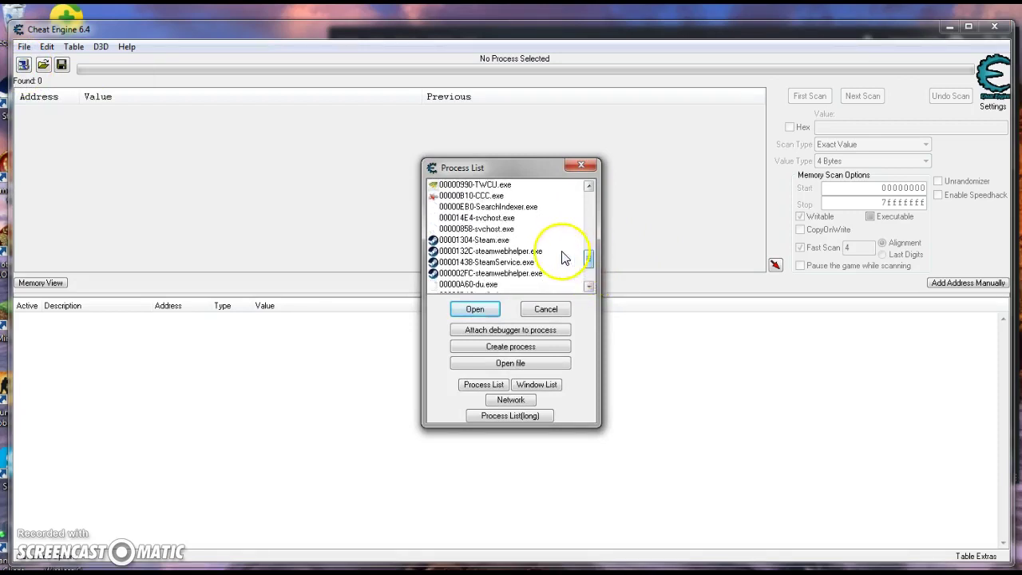
pyautogui.click(501, 243)
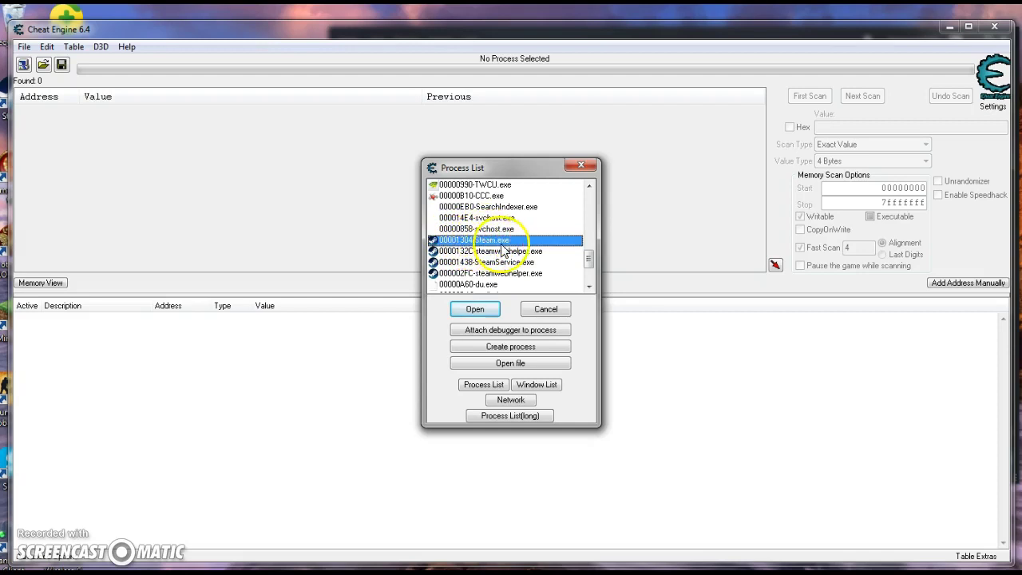
pyautogui.click(488, 309)
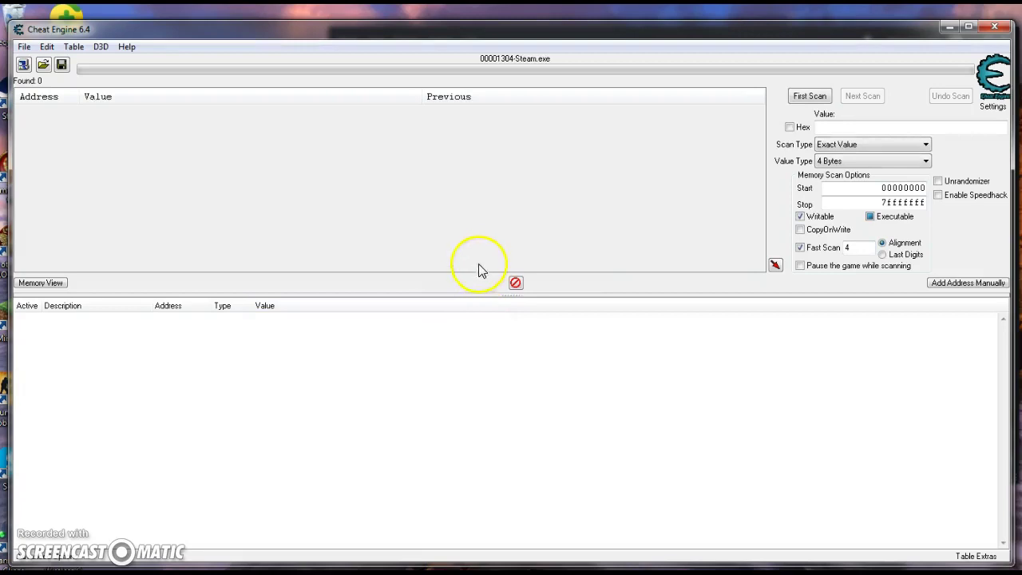
# Enable Speedhack for the Steam process and apply a speed of 0.1.
pyautogui.click(940, 196)
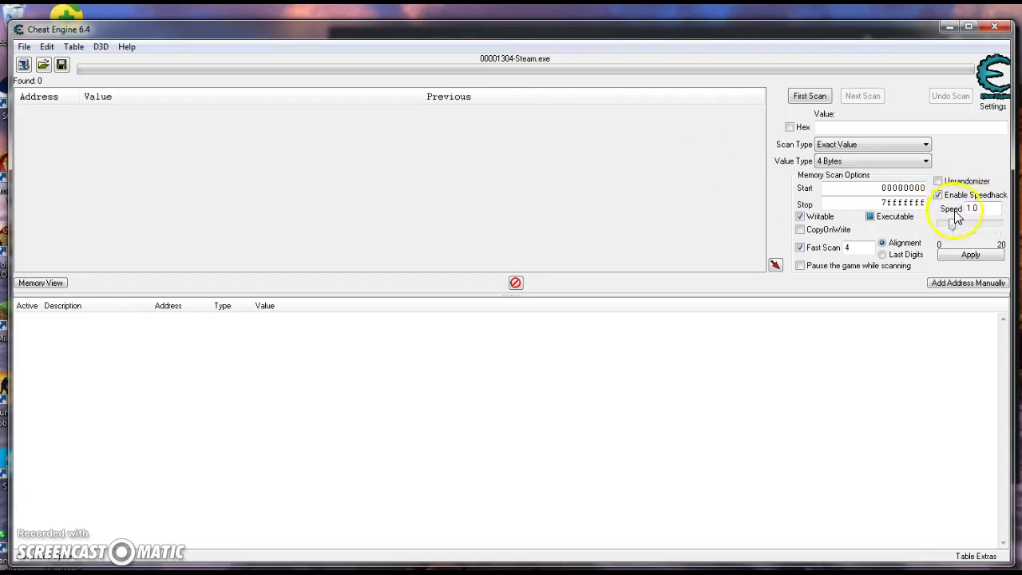
pyautogui.moveTo(983, 209); pyautogui.dragTo(950, 210)
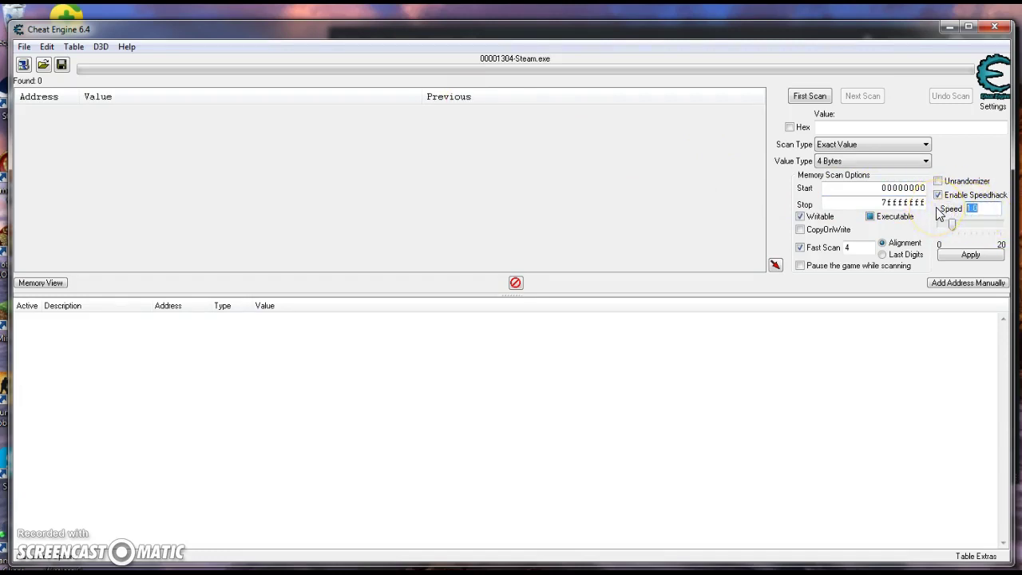
pyautogui.write('0.1')
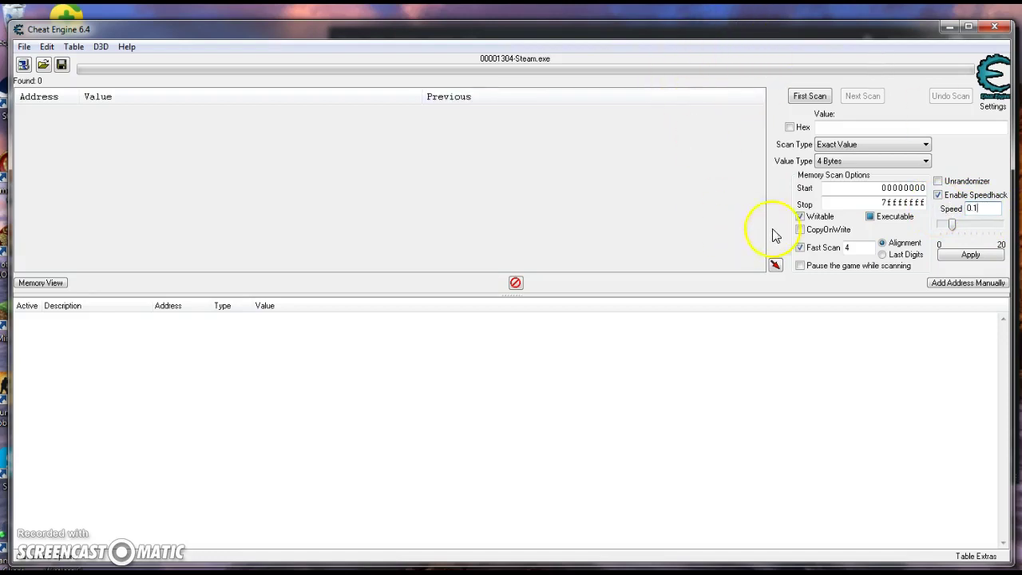
pyautogui.click(962, 257)
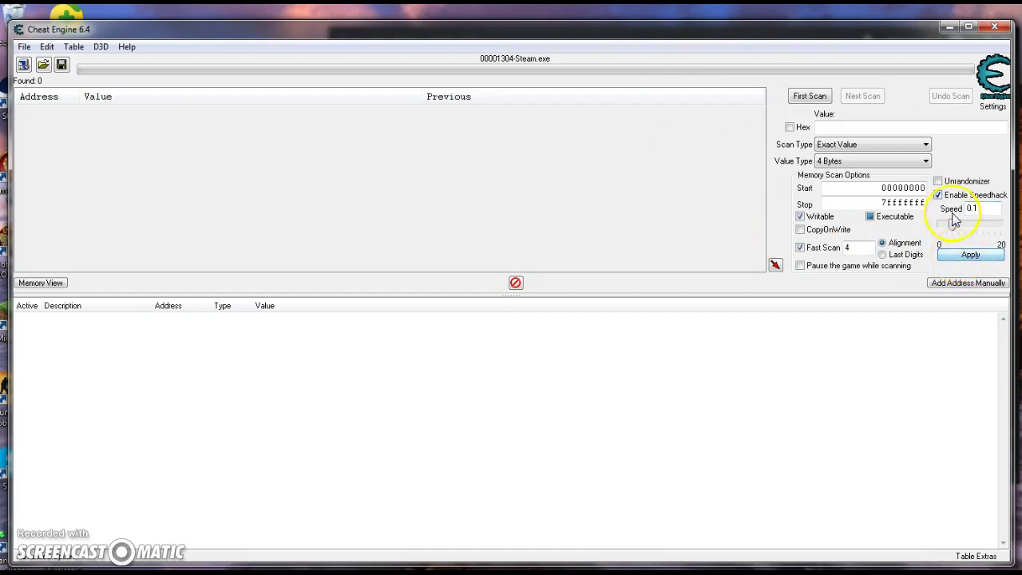
# Minimize Cheat Engine, open the Total War: ROME II update window from the desktop, and place it beside the Steam library.
pyautogui.click(949, 27)
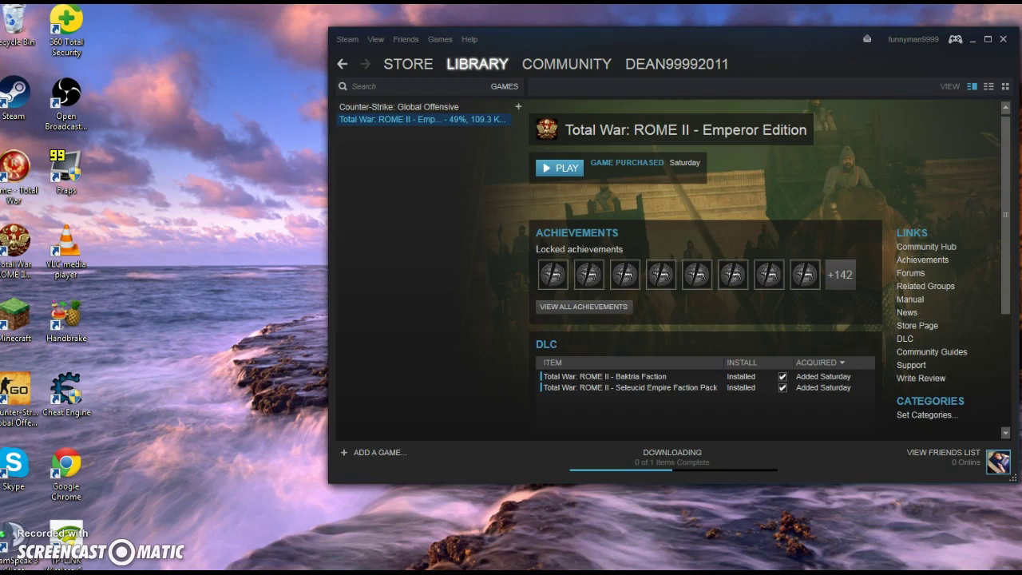
pyautogui.click(13, 233)
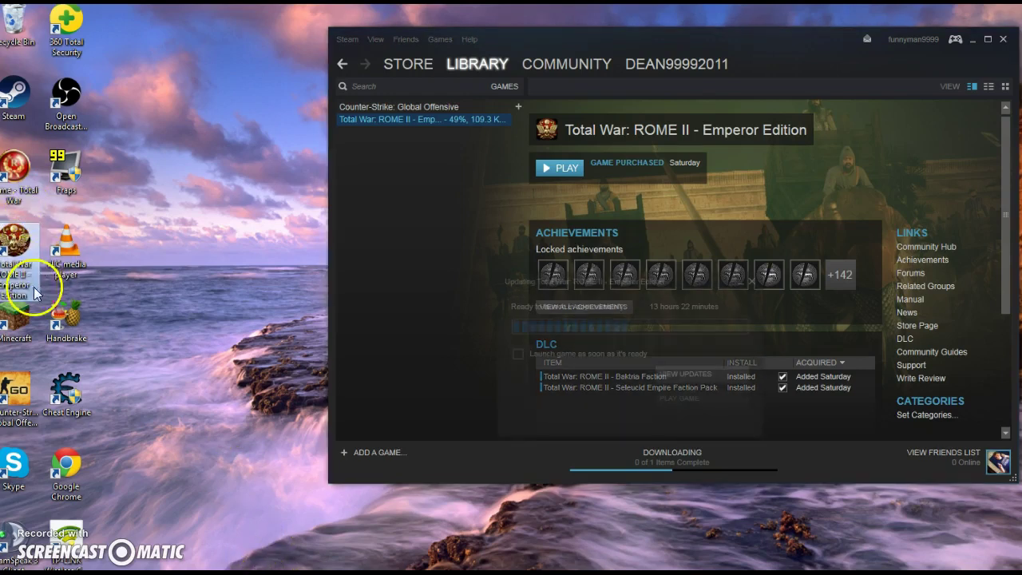
pyautogui.moveTo(651, 284); pyautogui.dragTo(197, 111)
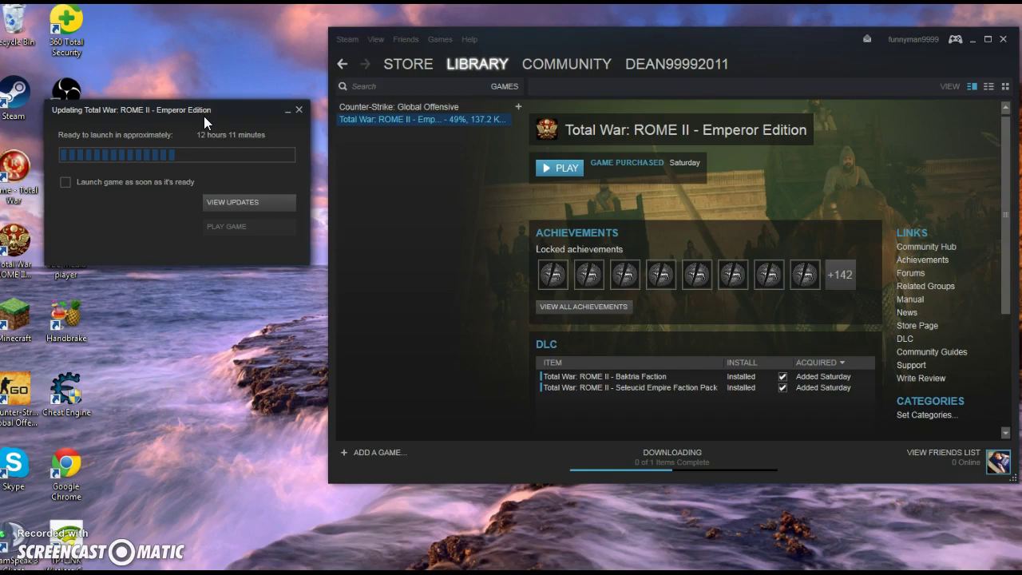
pyautogui.click(224, 99)
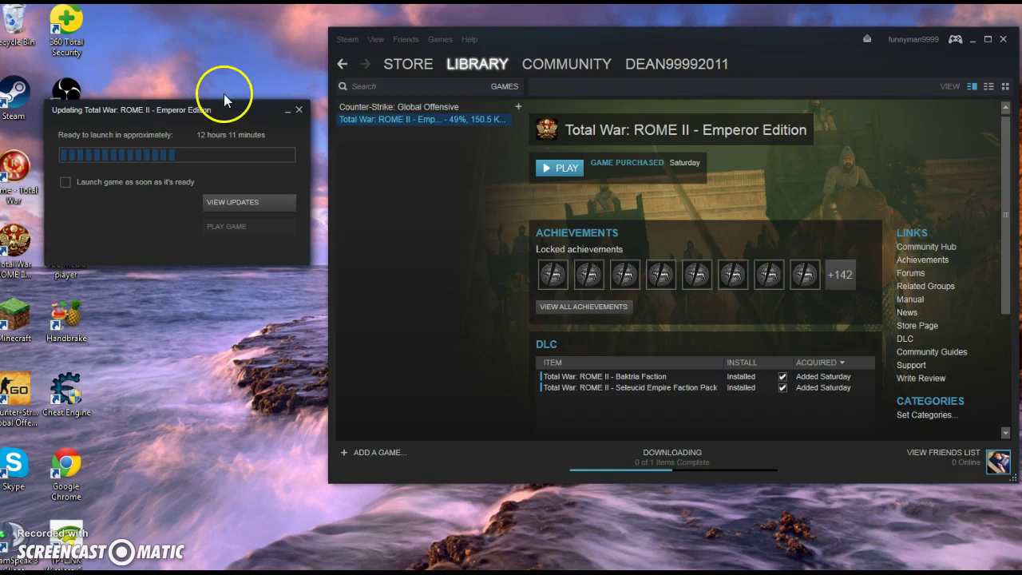